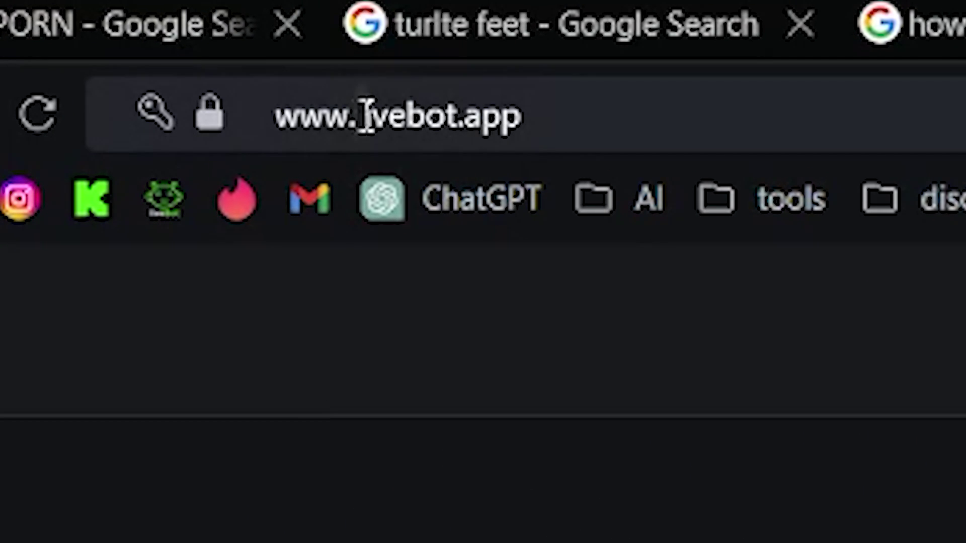
left_click_drag(366, 116, 530, 112)
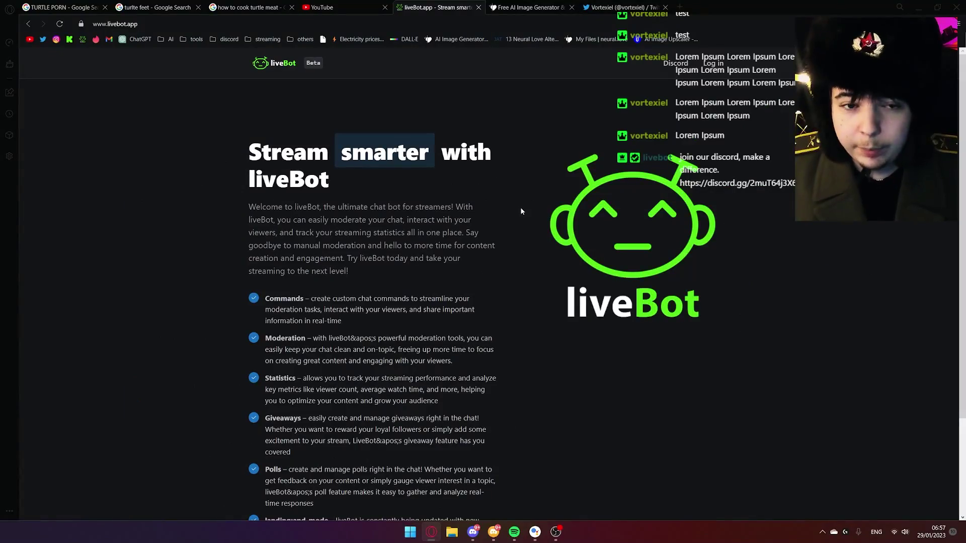
scroll(521, 211, "down", 2)
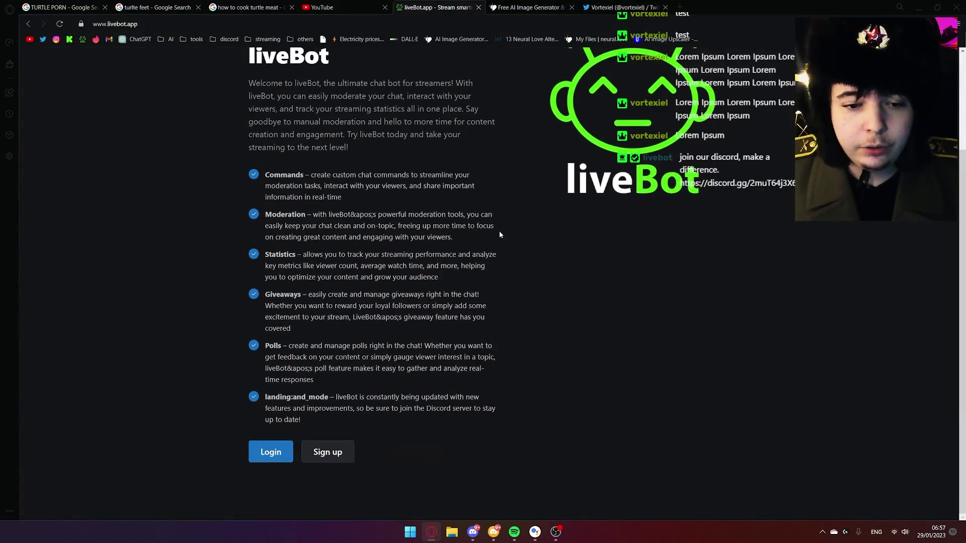
Step: Log in with the autofilled credentials and open the Chat page under Overlay
left_click(270, 451)
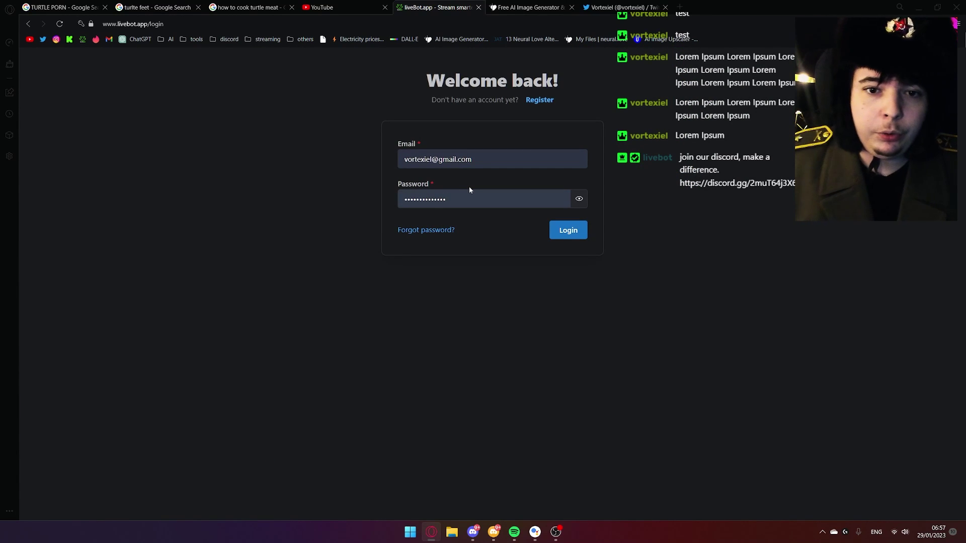
left_click(572, 234)
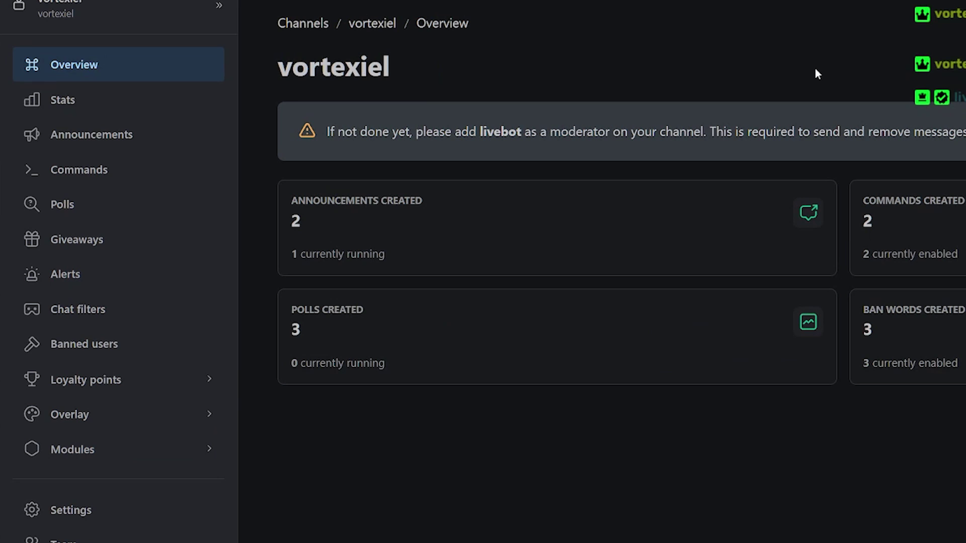
left_click(177, 411)
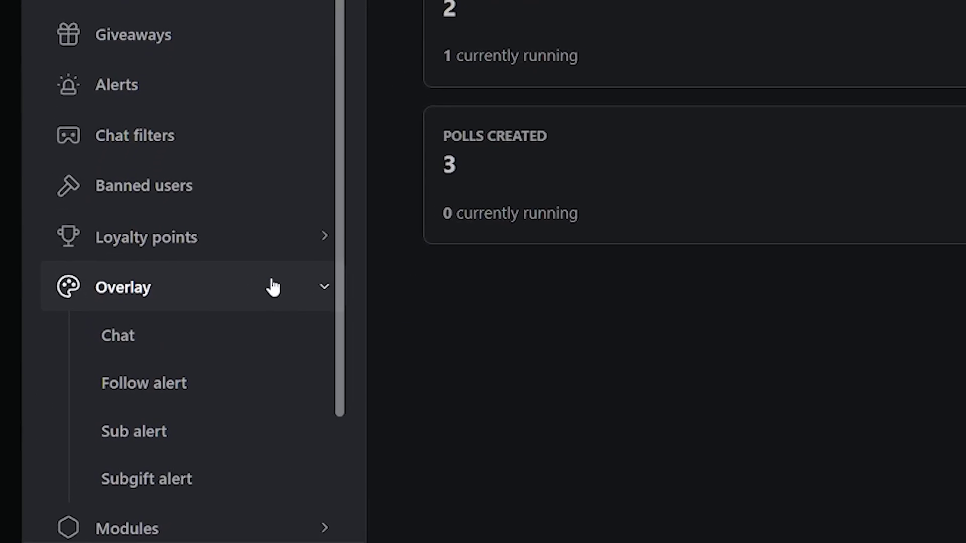
left_click(144, 456)
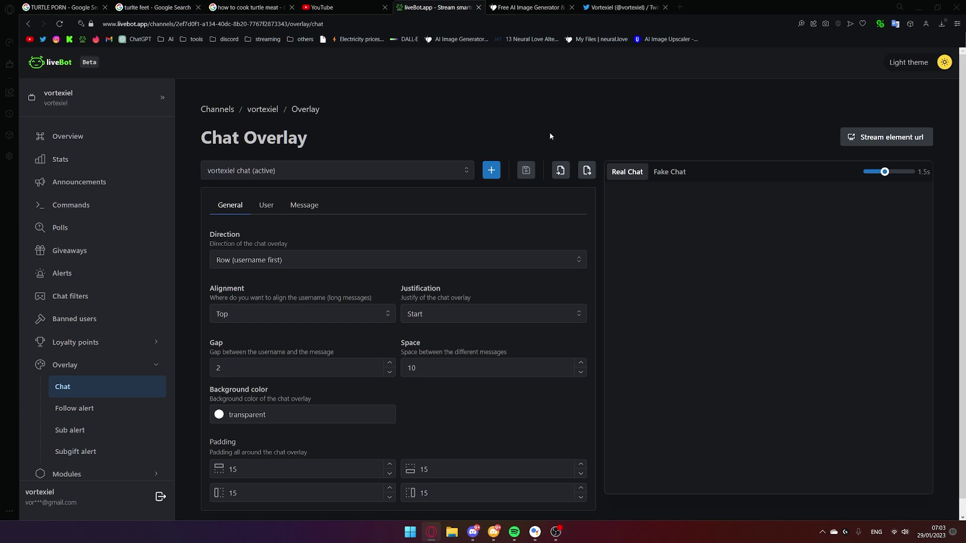
Step: Create an overlay named New overlay 4 and preview it with Fake Chat
left_click(491, 170)
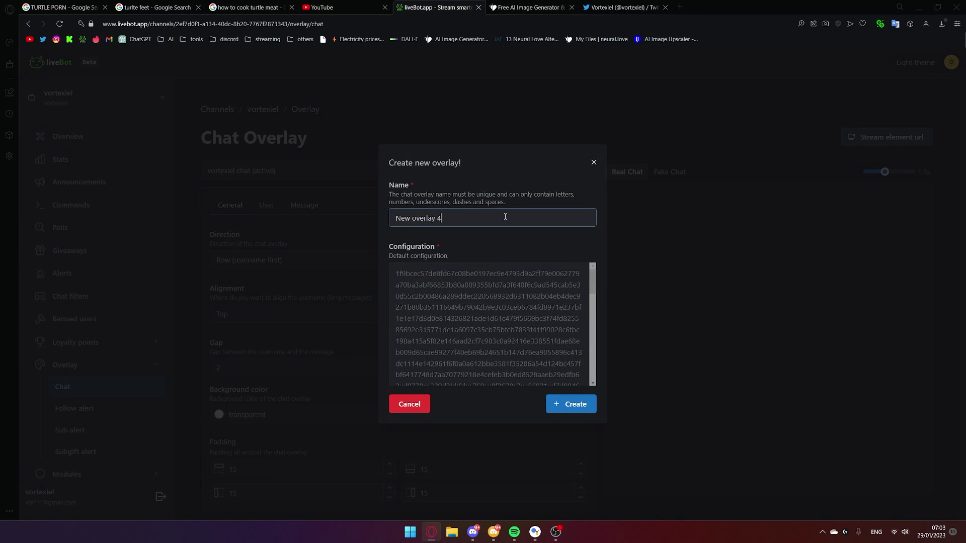
left_click(567, 404)
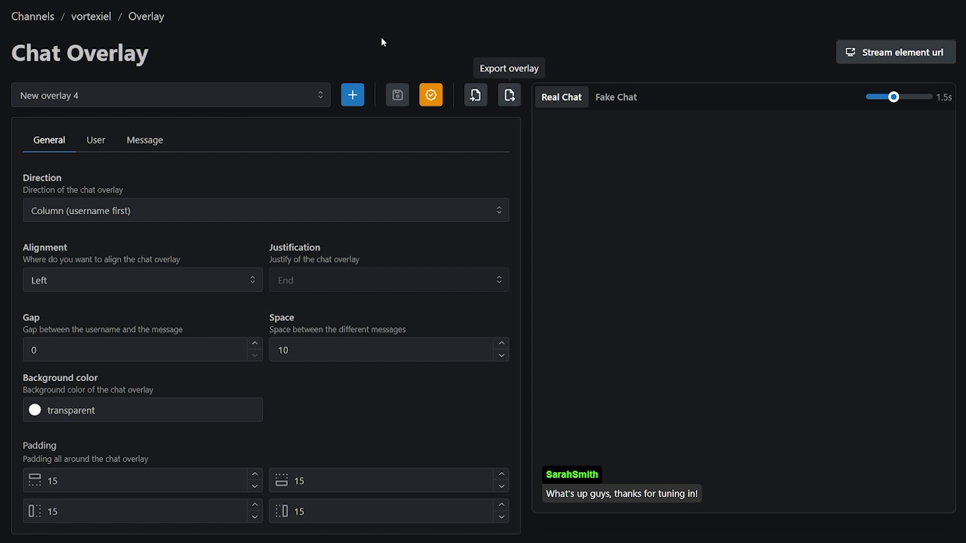
left_click(619, 100)
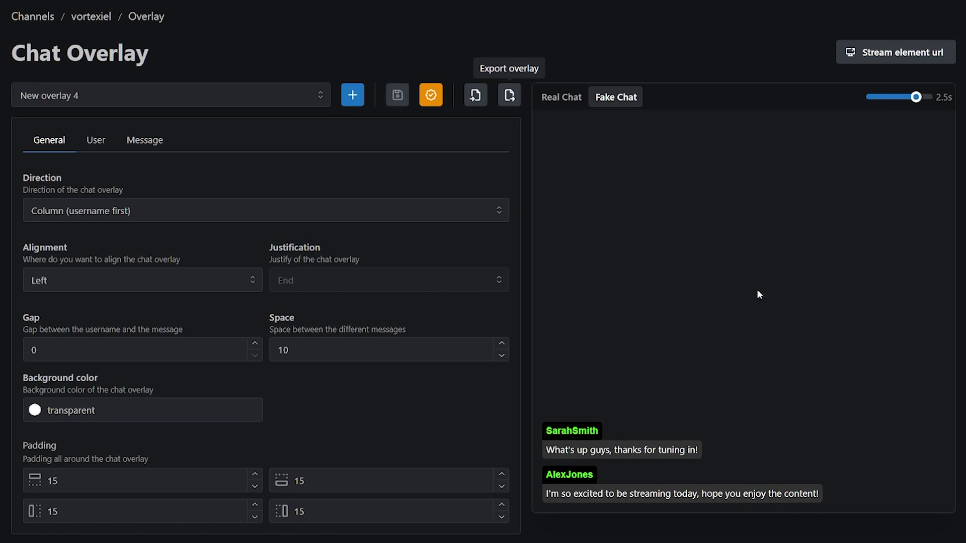
Step: Try right alignment, revert it, and set Direction to Row (username first)
left_click(71, 279)
left_click(52, 338)
left_click(71, 280)
left_click(50, 312)
left_click(83, 213)
left_click(72, 246)
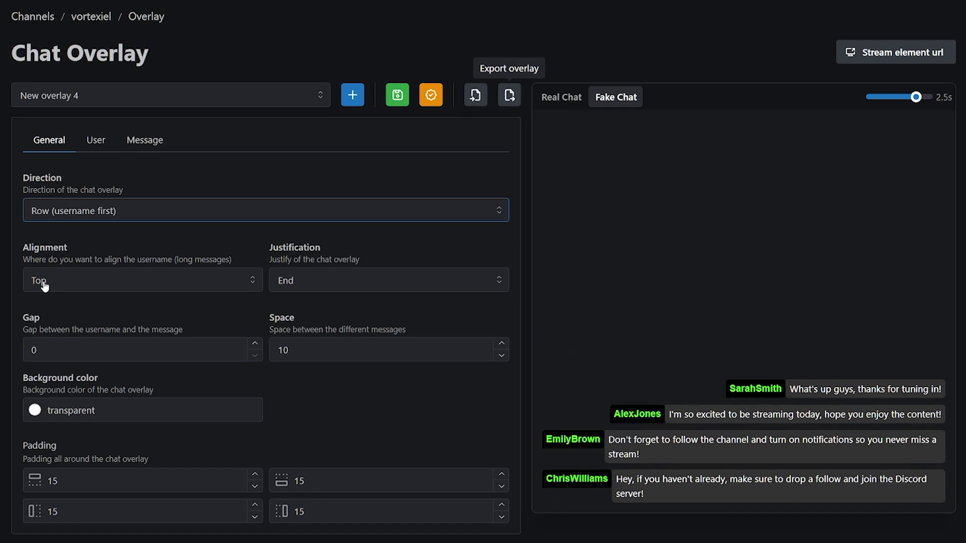
Step: In the User tab, set the username background alpha to 0 and enable Random color
left_click(100, 141)
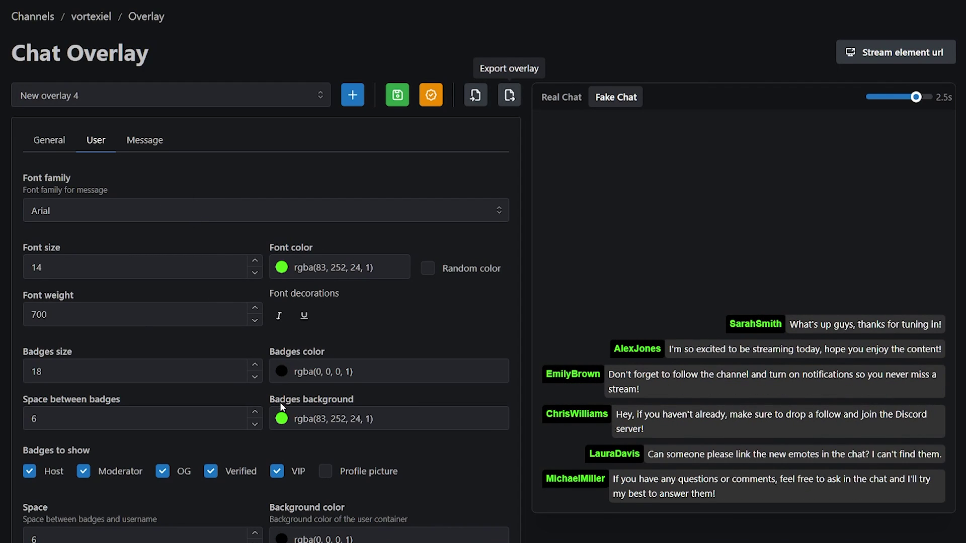
left_click(292, 537)
left_click(283, 507)
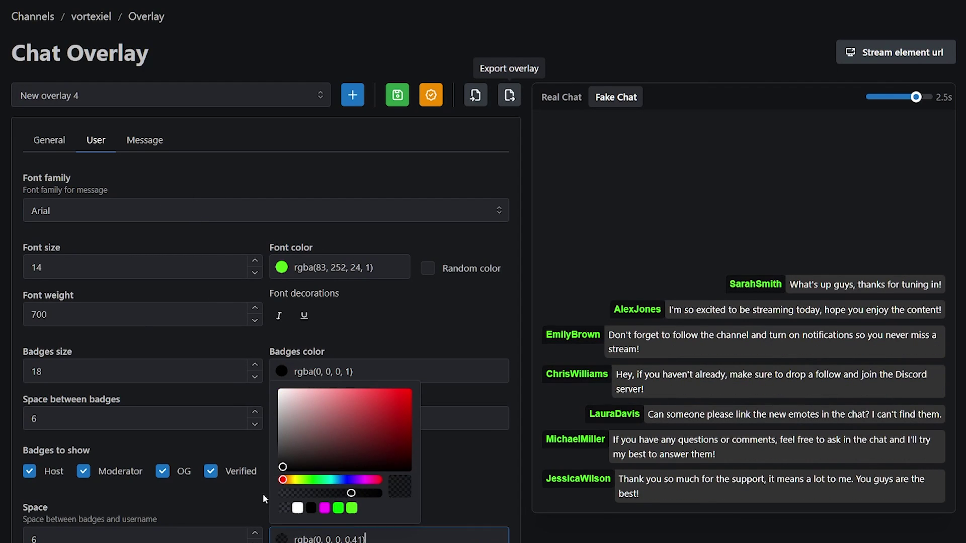
left_click(419, 318)
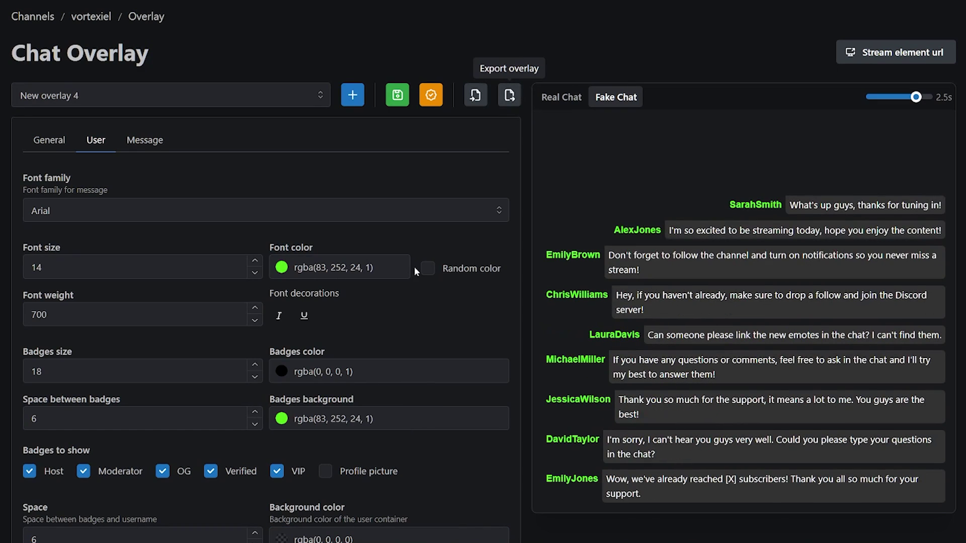
left_click(427, 270)
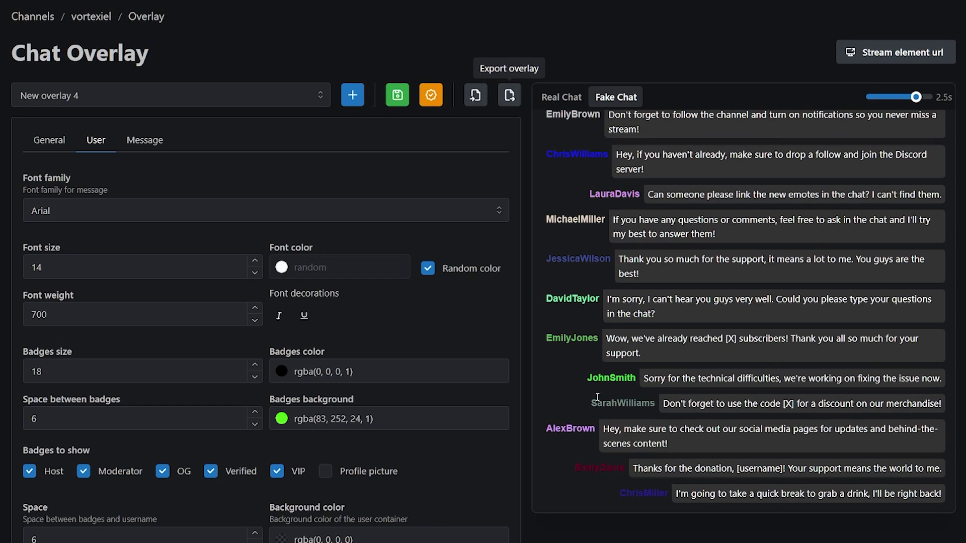
Step: In the Message tab, make the message background fully transparent (alpha 0)
left_click(151, 136)
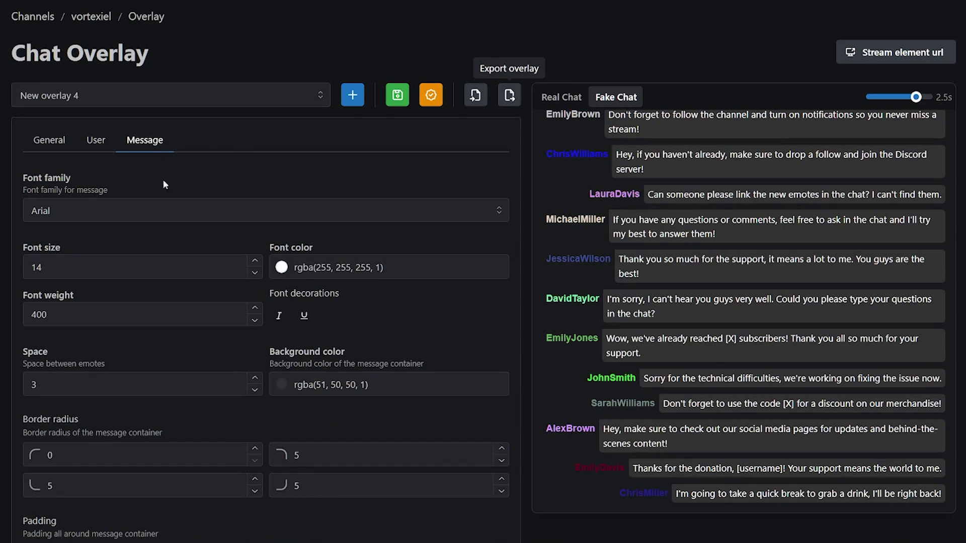
left_click(275, 383)
left_click_drag(375, 513, 248, 511)
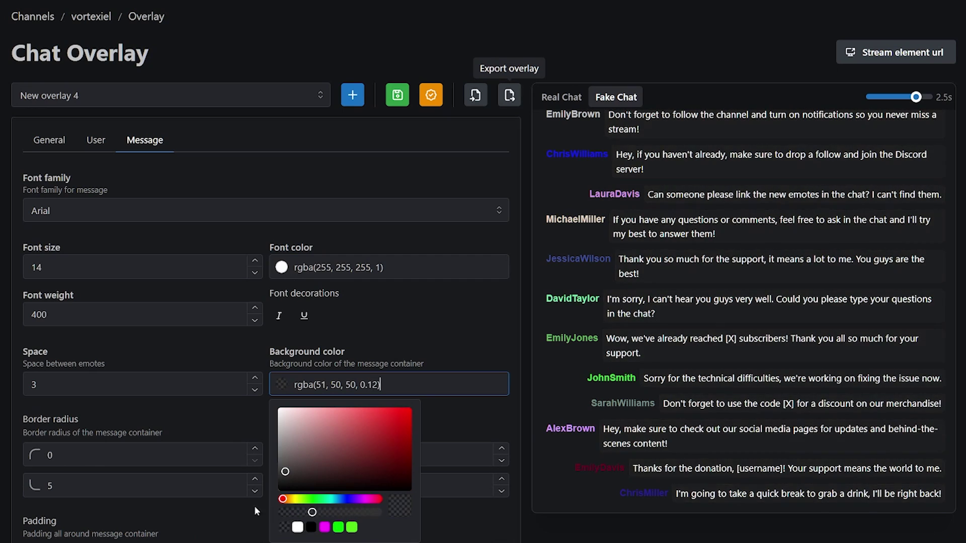
left_click(132, 291)
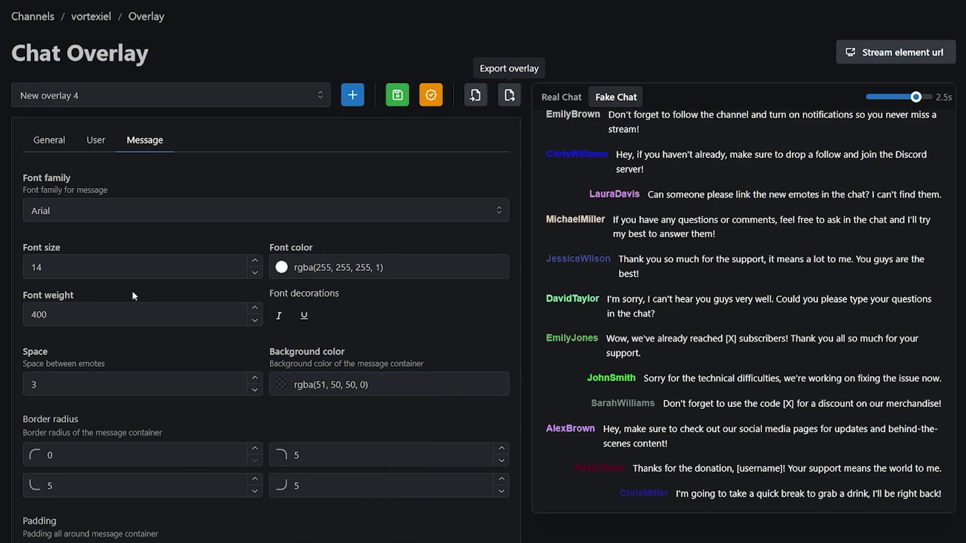
Step: Raise the message font weight to 700 and the emote spacing to 6
left_click(254, 307)
left_click(254, 307)
left_click(254, 308)
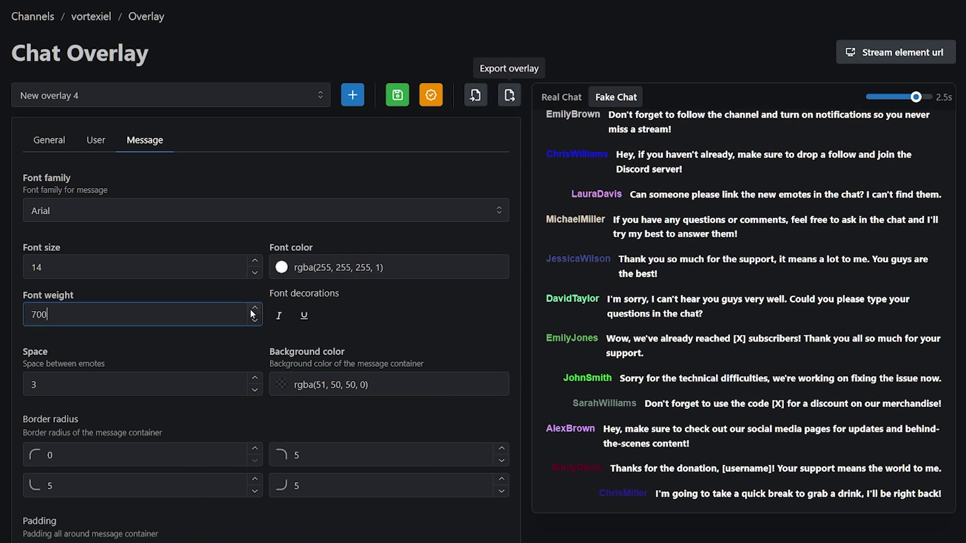
left_click(254, 378)
left_click(255, 378)
left_click(255, 378)
left_click(95, 140)
left_click(49, 140)
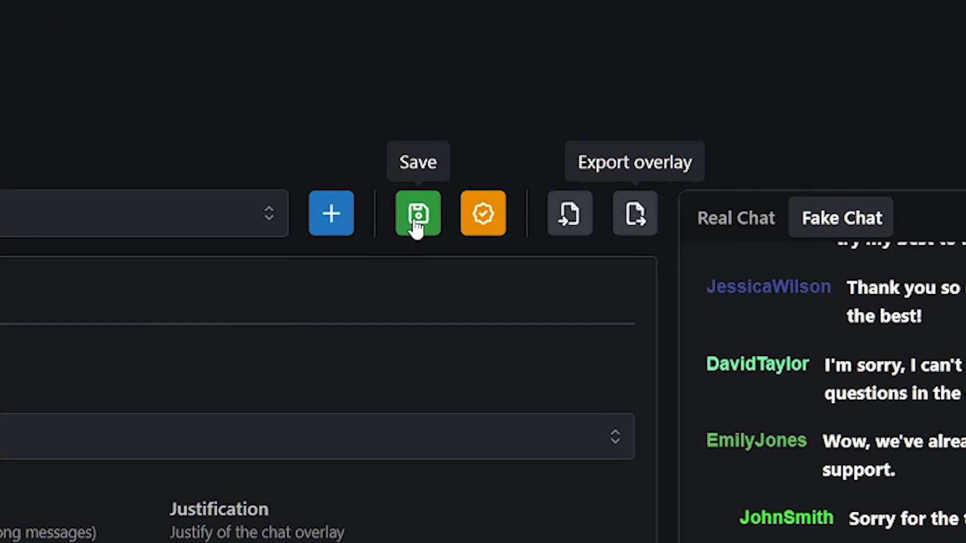
Step: Save the new overlay and copy its export configuration string
left_click(414, 223)
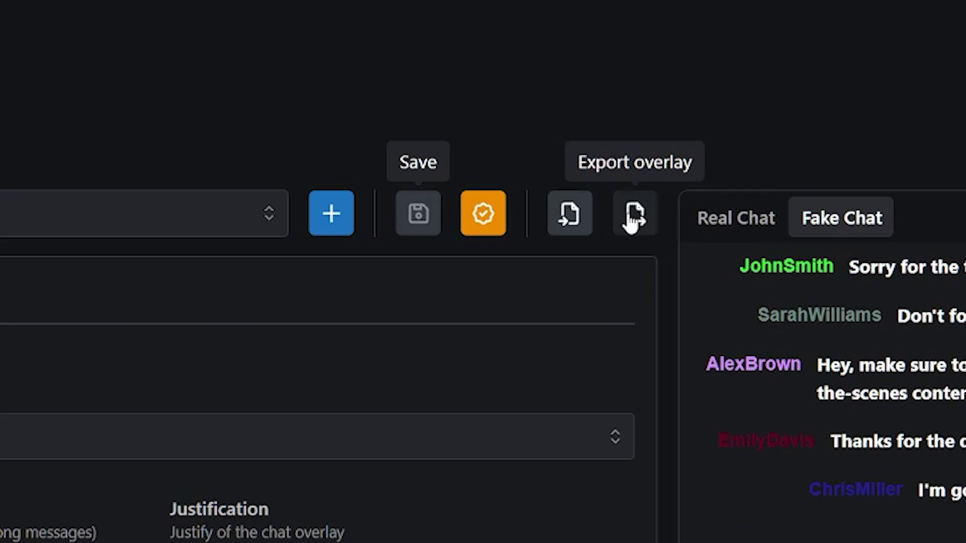
left_click(566, 317)
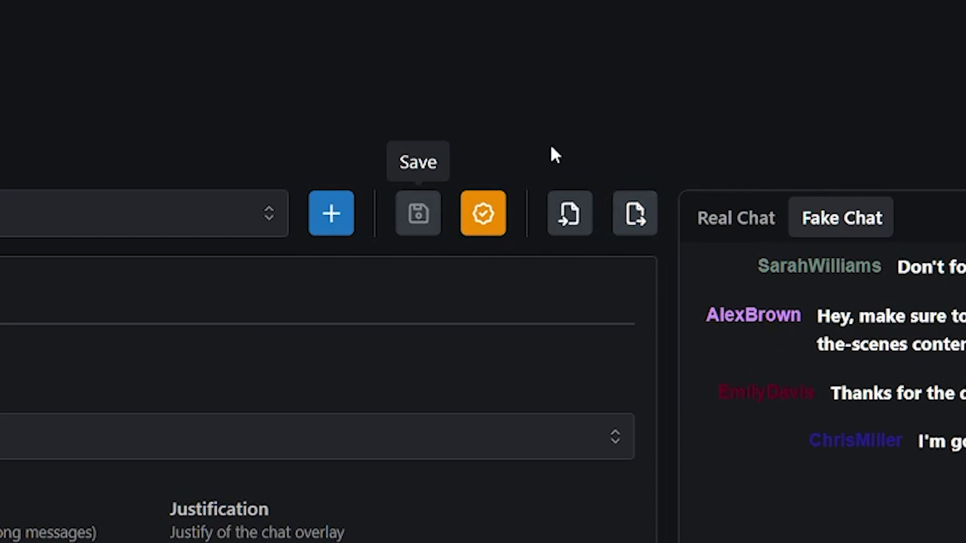
left_click_drag(807, 443, 956, 523)
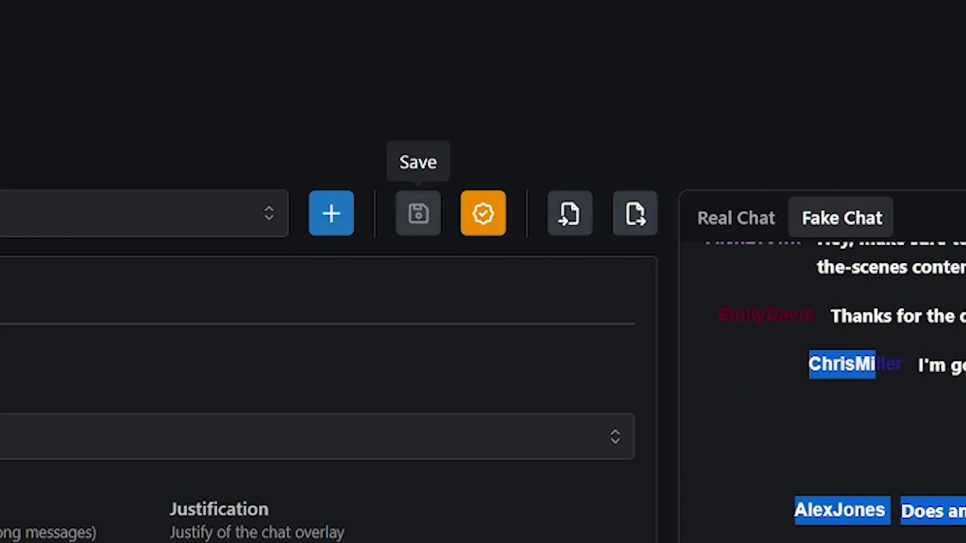
left_click(902, 515)
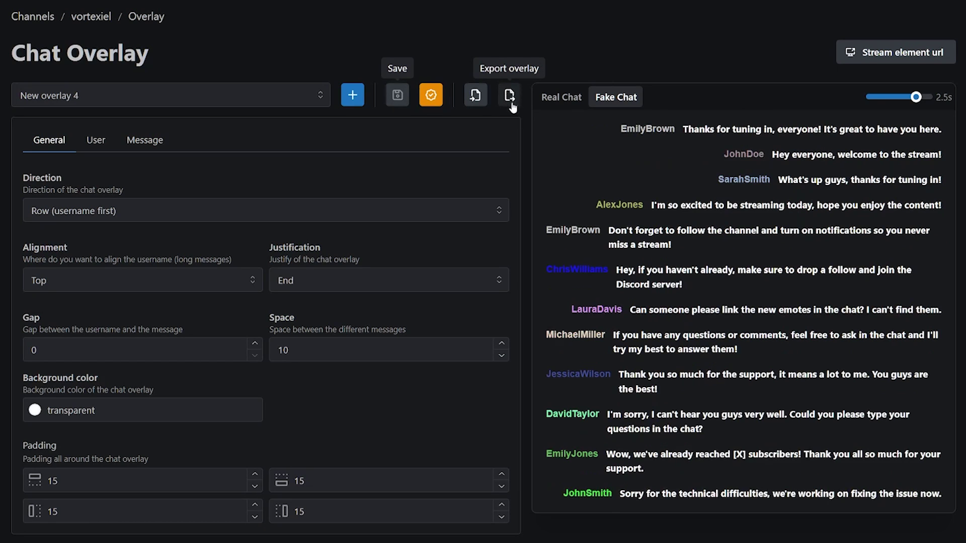
Step: Test-paste the config in the Import dialog, cancel it, and copy the stream element URL
left_click(476, 95)
right_click(375, 243)
left_click(408, 342)
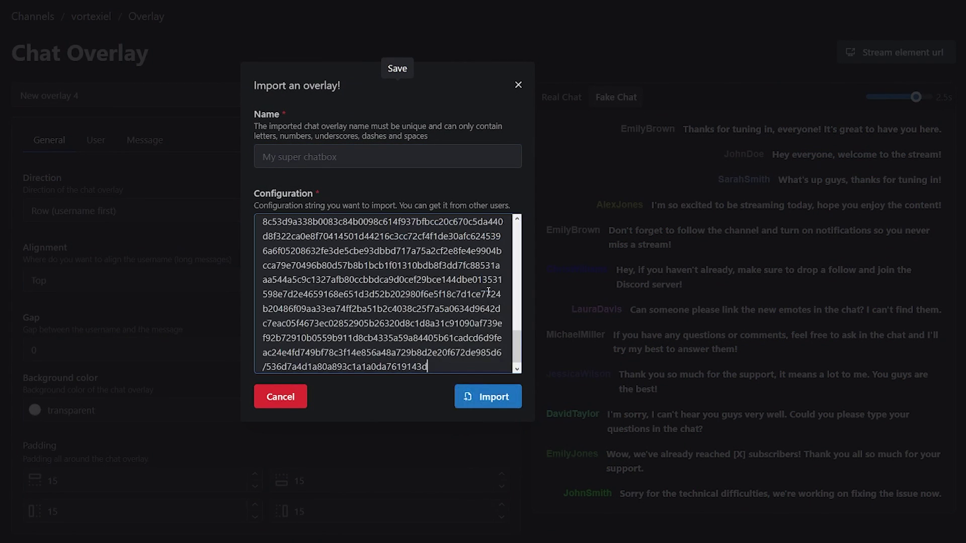
key("ctrl+a")
left_click(517, 84)
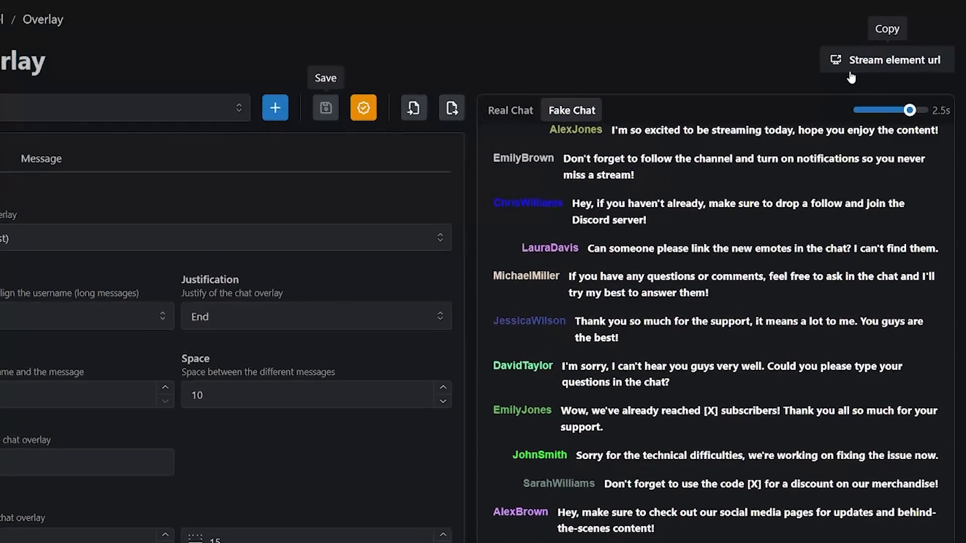
left_click(860, 62)
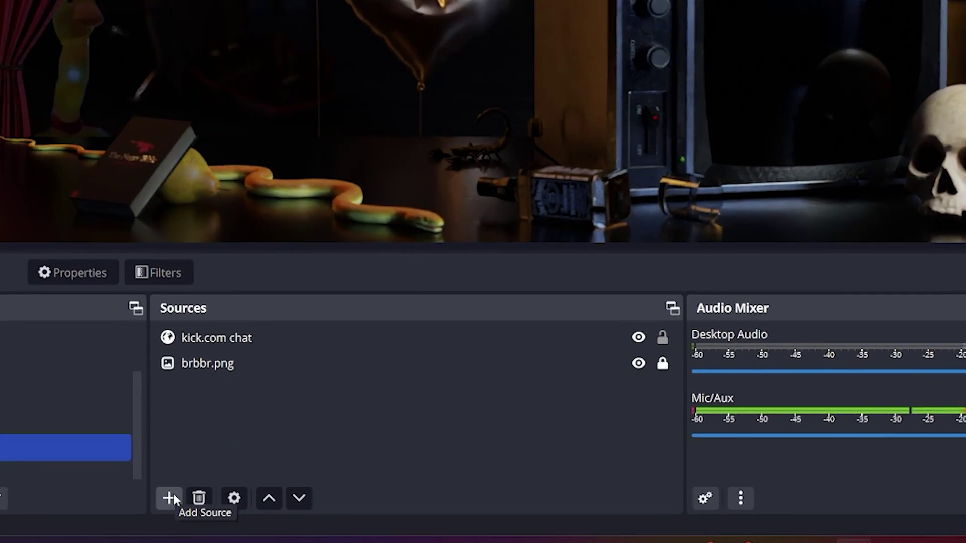
Step: Add a new Browser source named 'kick cshaaat' to the scene
left_click(179, 500)
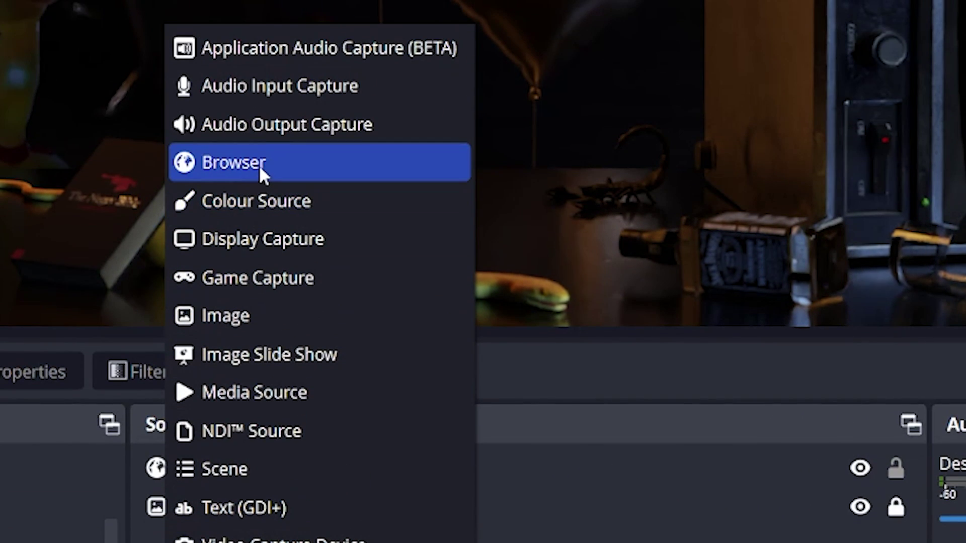
left_click(258, 164)
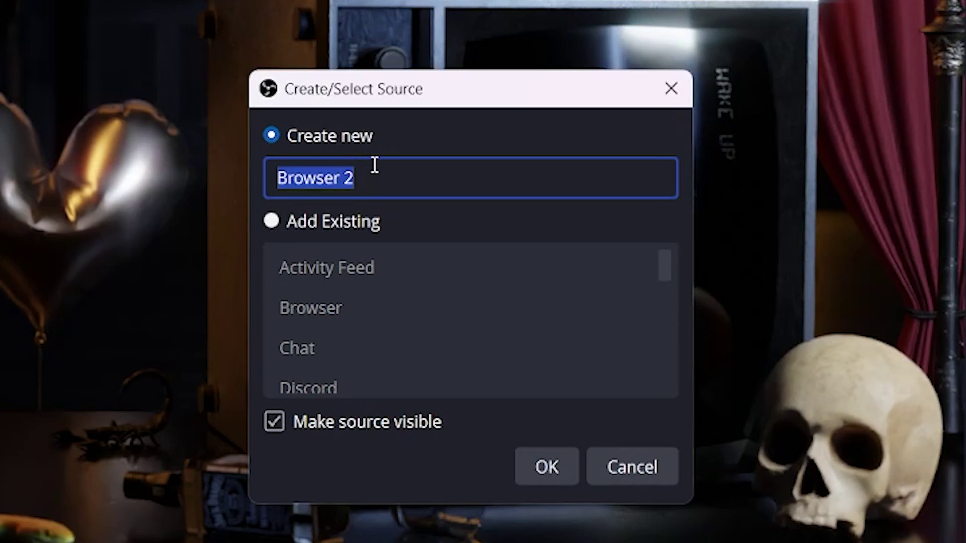
type("kick cshaaat")
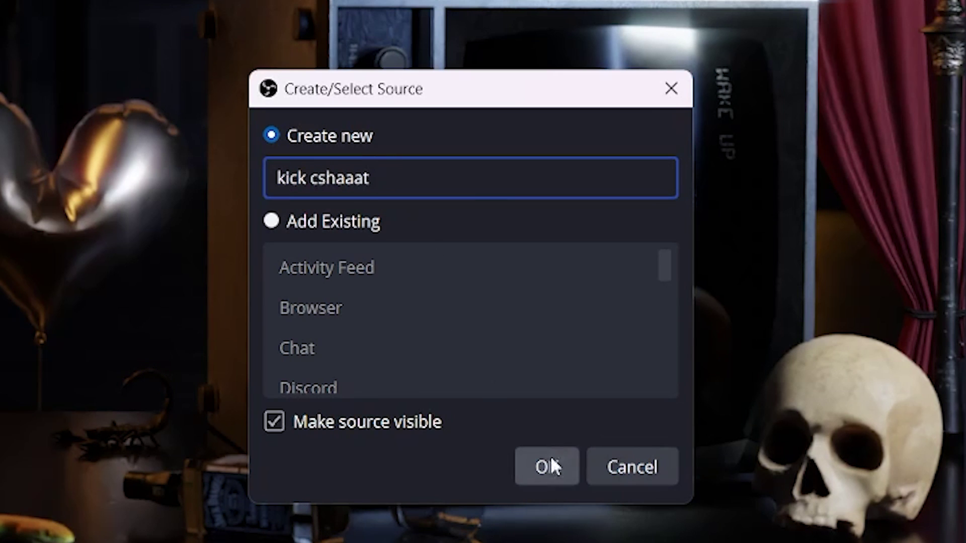
left_click(551, 459)
Step: Set its URL to the copied liveBot overlay link, confirm, and accept the Kick cookie notice
left_click_drag(590, 337, 151, 336)
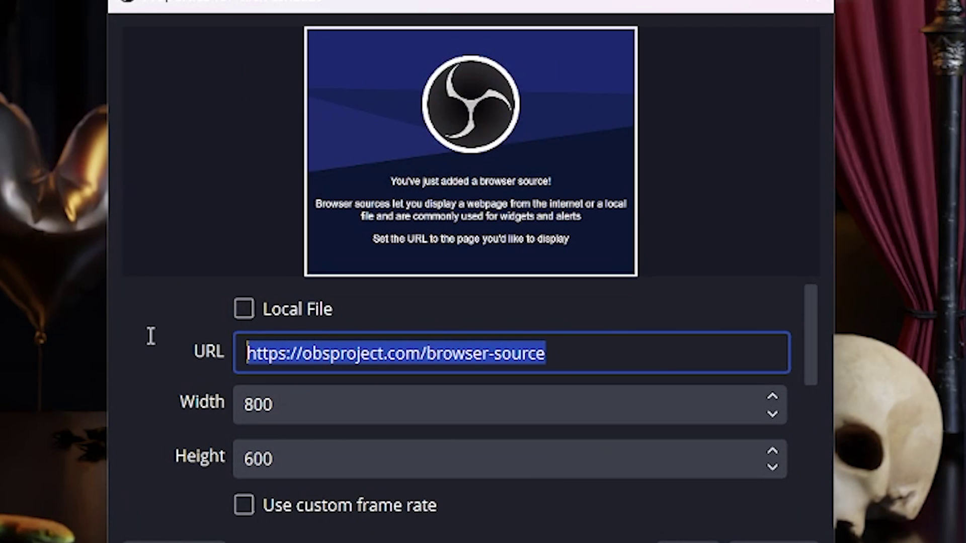
right_click(603, 357)
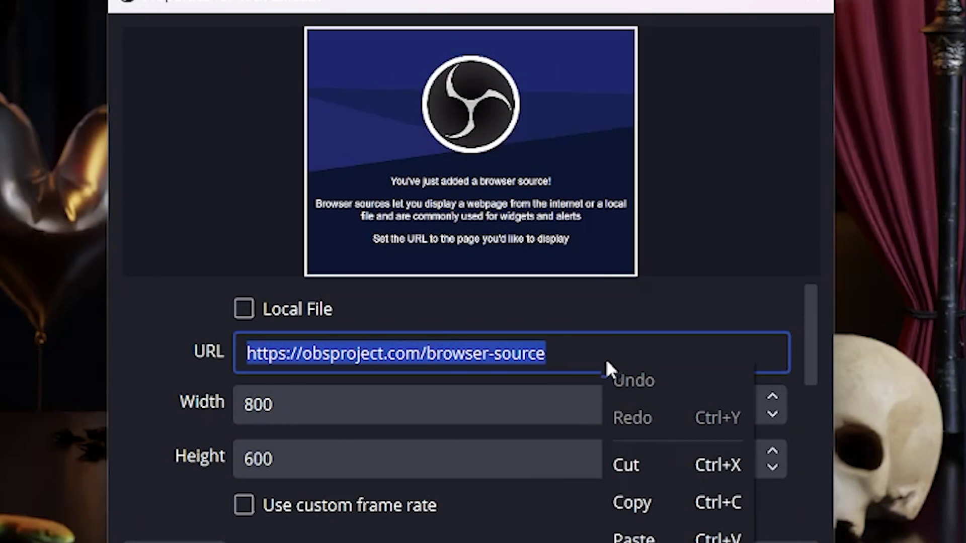
left_click(625, 535)
right_click(397, 357)
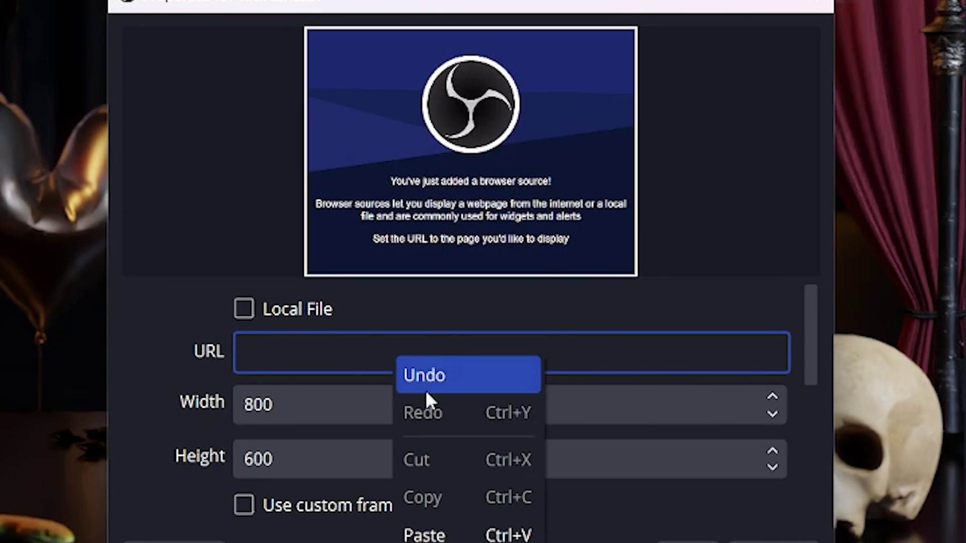
left_click(457, 535)
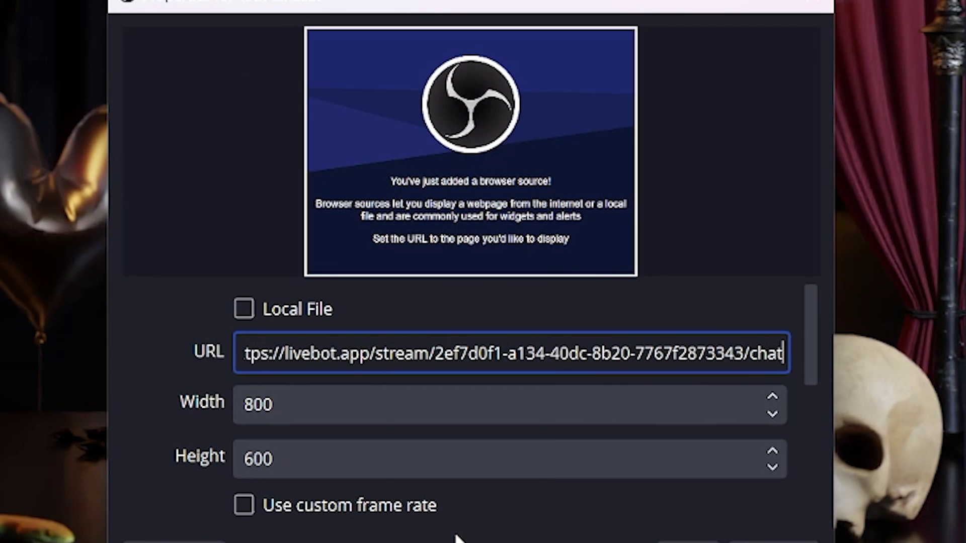
left_click_drag(590, 353, 785, 354)
left_click(648, 494)
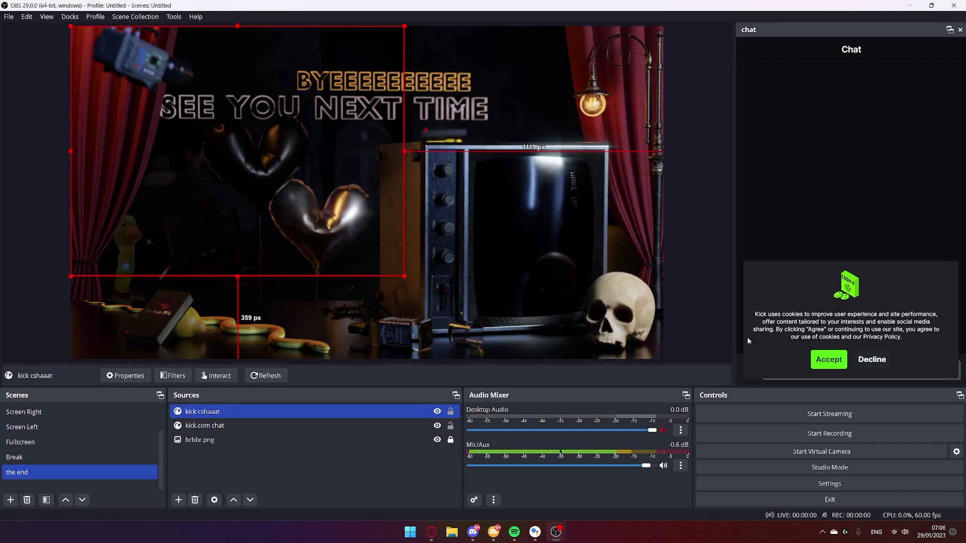
left_click(828, 359)
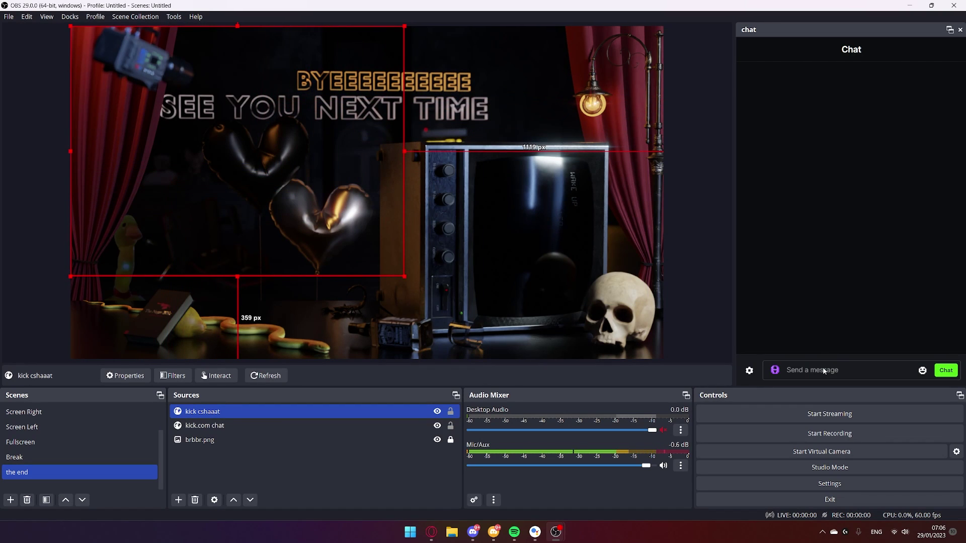
Step: Compose a long 'Lorem Ipsum' test message in the chat dock and send it
left_click(824, 370)
type("Lorem Ipsum Lorem Ipsum Lorem Ipsum")
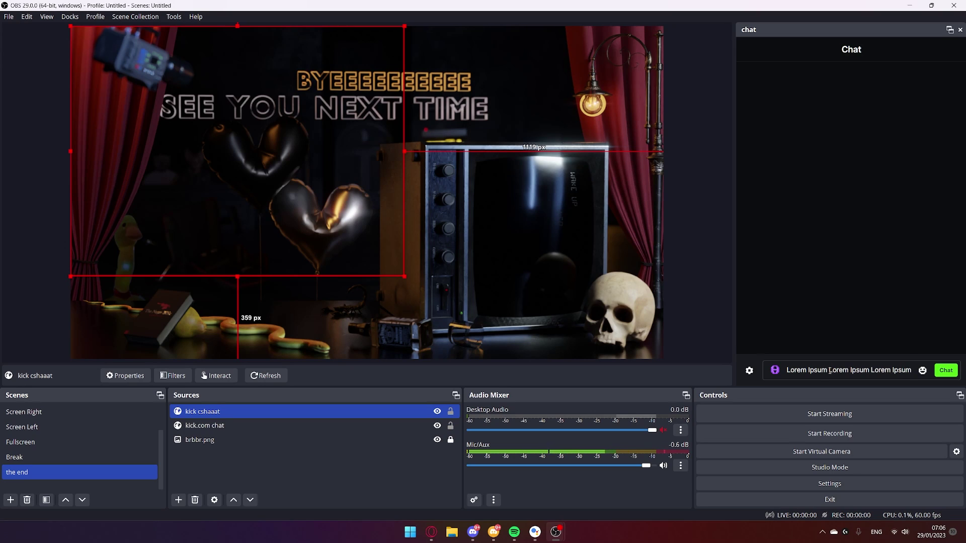
left_click_drag(841, 372, 914, 376)
left_click(913, 373)
key("ctrl+v")
key("ctrl+v")
key("ctrl+v")
key("Return")
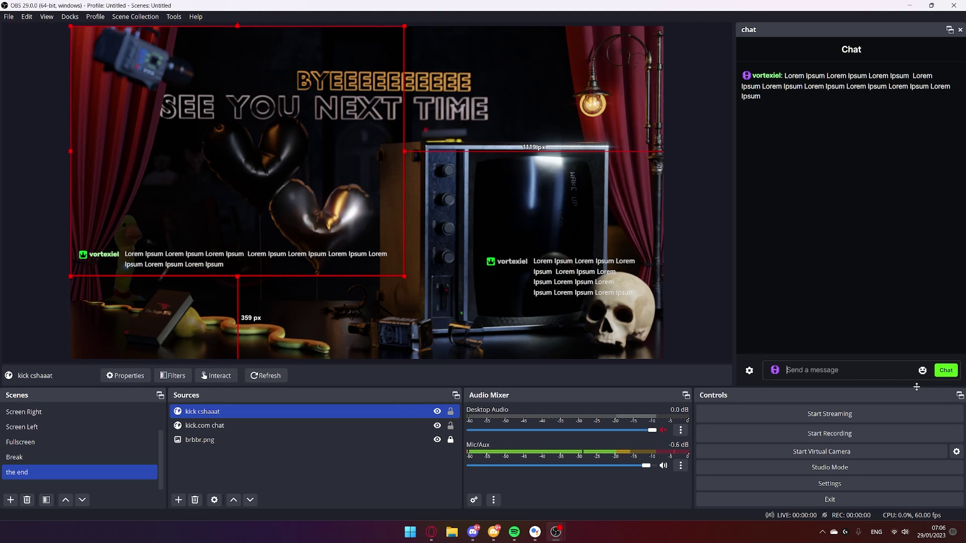
Step: Send several more pasted Lorem Ipsum messages and bring up the emote picker
key("Return")
key("ctrl+v")
key("ctrl+v")
key("ctrl+v")
key("ctrl+v")
key("Return")
key("ctrl+v")
key("Return")
key("ctrl+v")
key("Return")
key("ctrl+v")
key("Return")
key("ctrl+v")
key("Return")
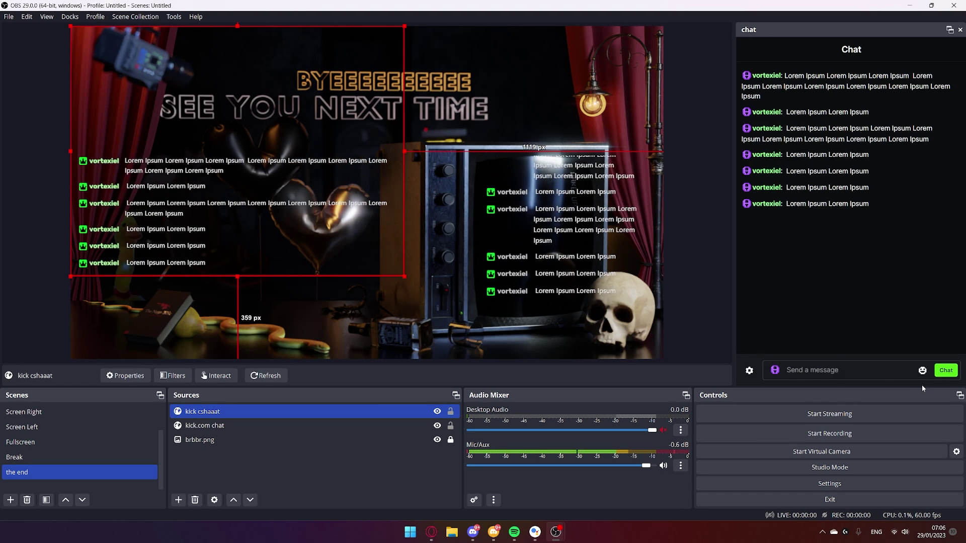
left_click(922, 371)
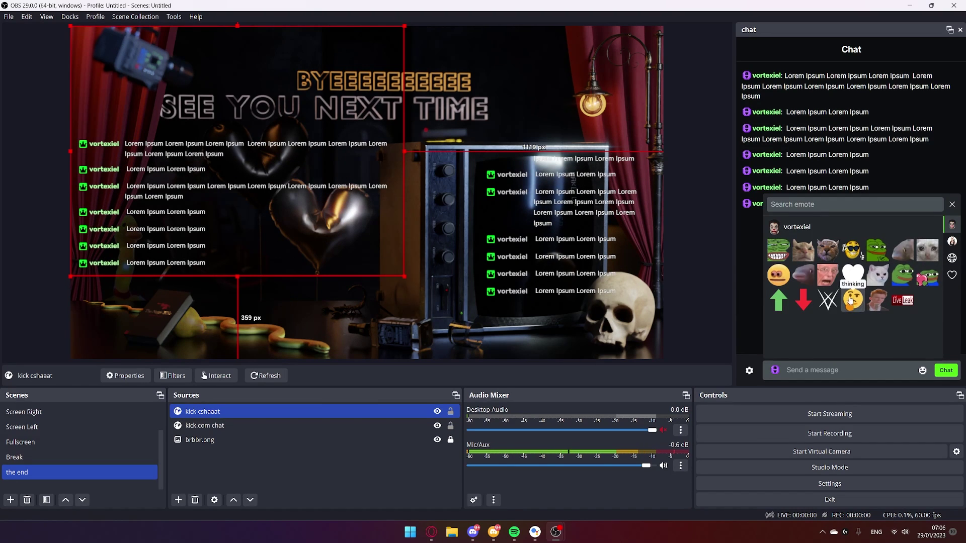